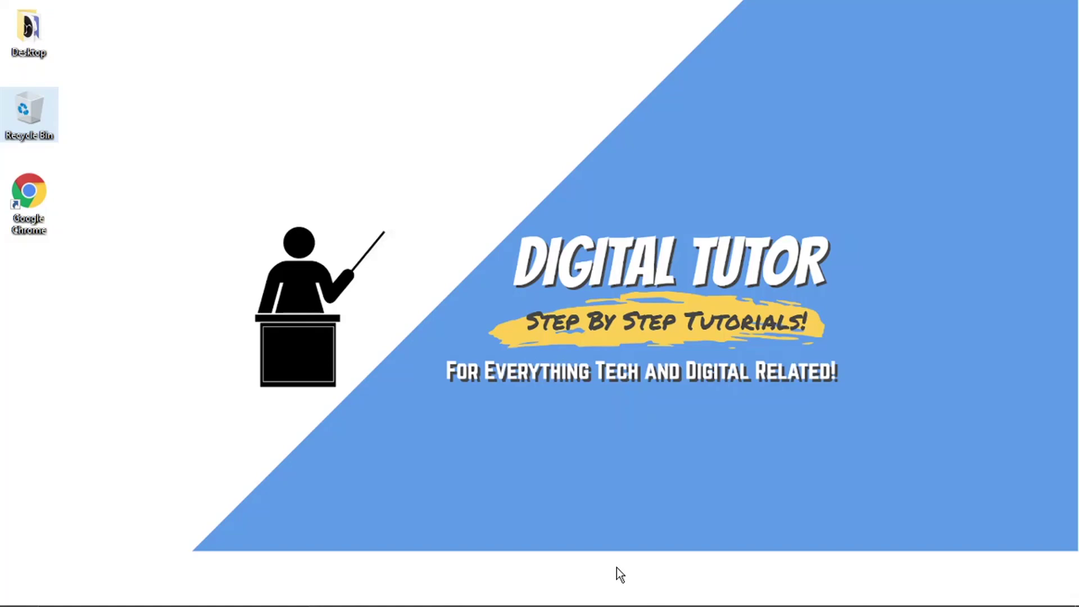
Step: Bring Chrome back up and open the YouTube account menu from the profile avatar
left_click(517, 594)
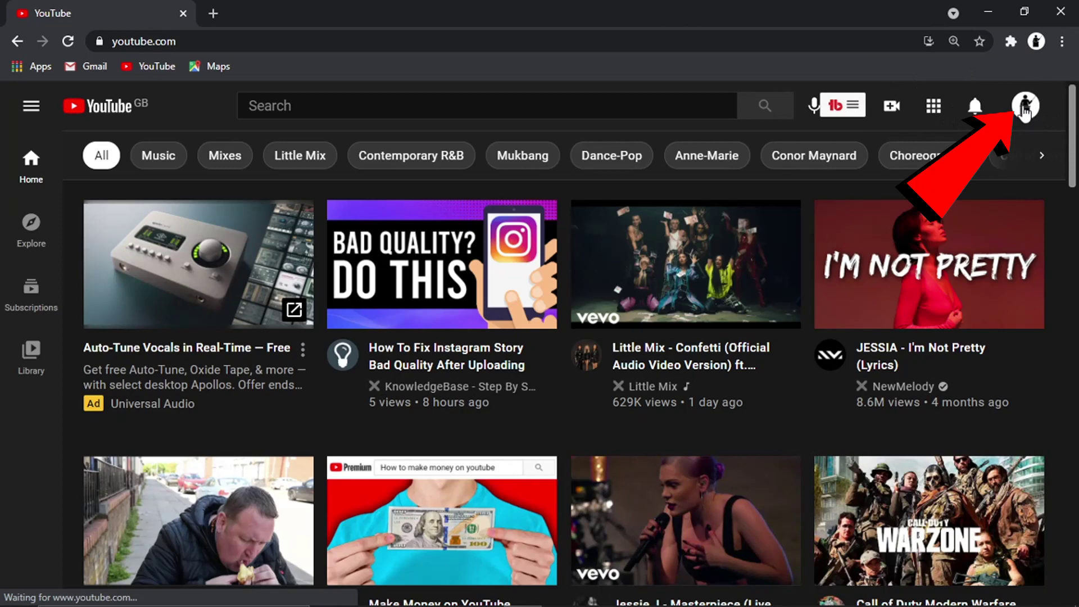
left_click(1025, 107)
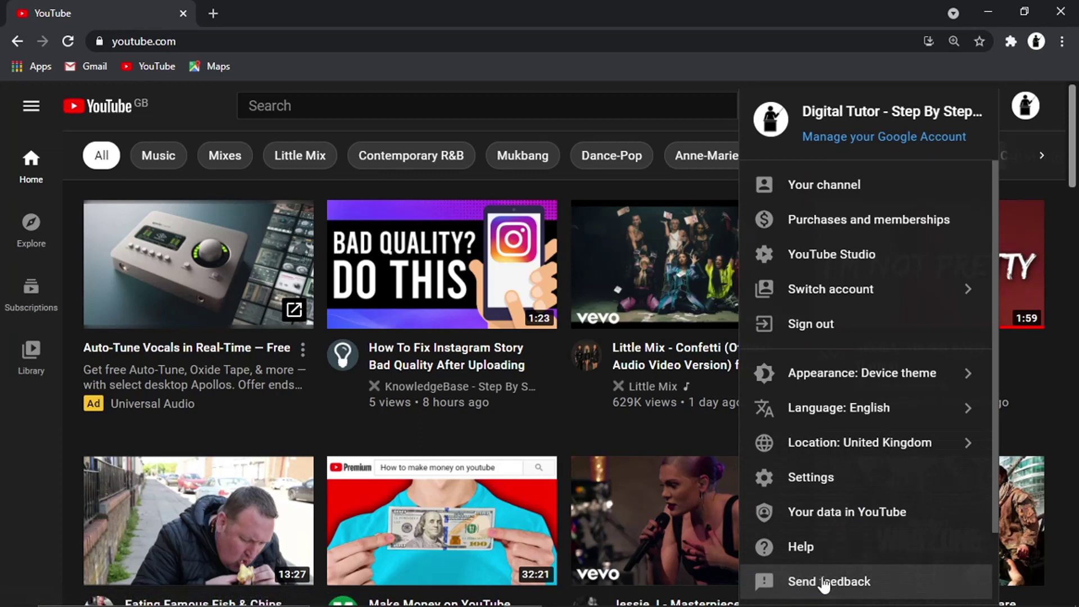
Step: Open Send feedback, untick Include screenshot, and place the cursor in the message box
left_click(824, 583)
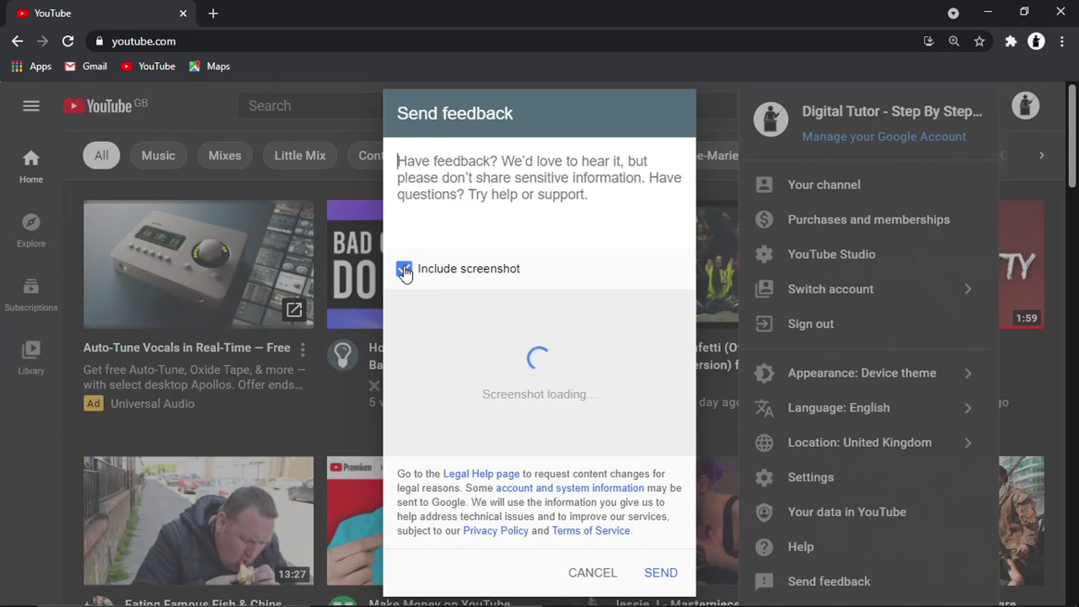
left_click(405, 272)
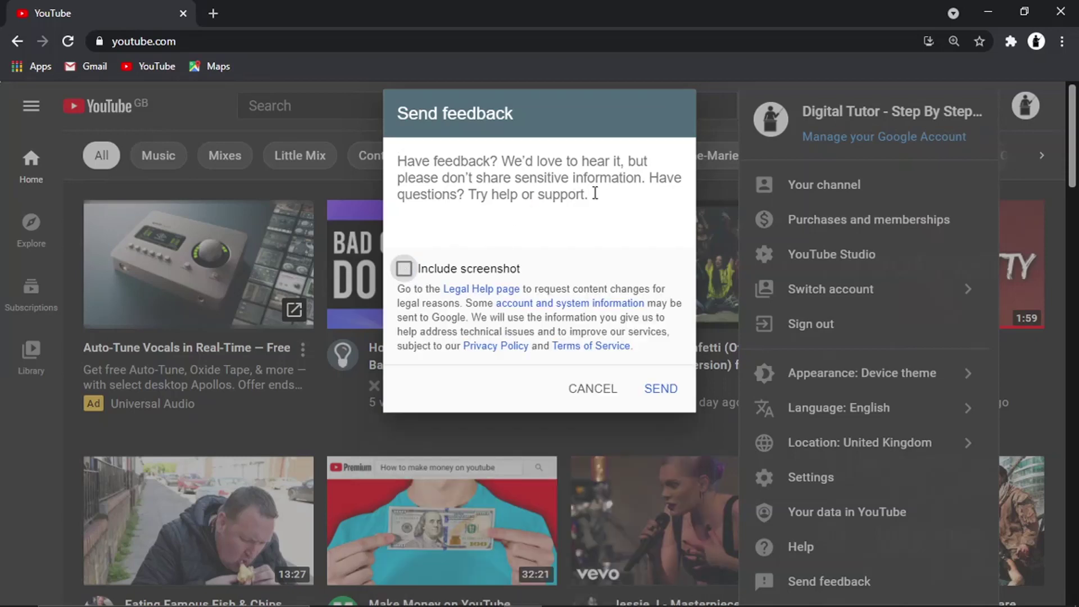
left_click(503, 153)
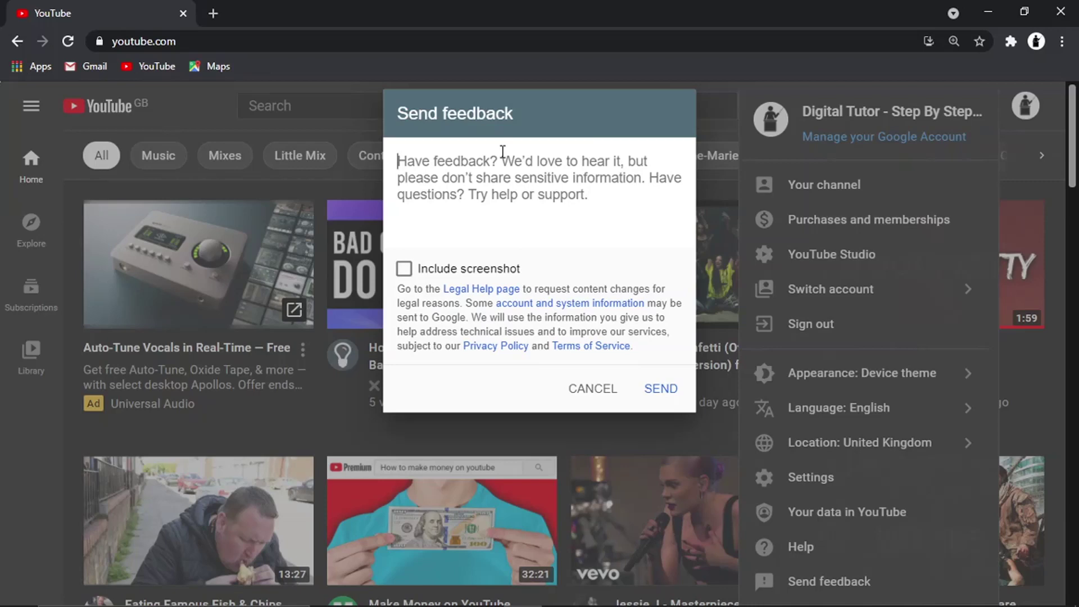
Step: Paste the Community Tab request and begin replacing 'your name' with the Digital Tutor signature
type("Hi sir/ma'am. Recently, I saw a new feature 'Community Tab.' It's really a cool feature. I will be so greatful if I get it on my channel. Thank you. your name,")
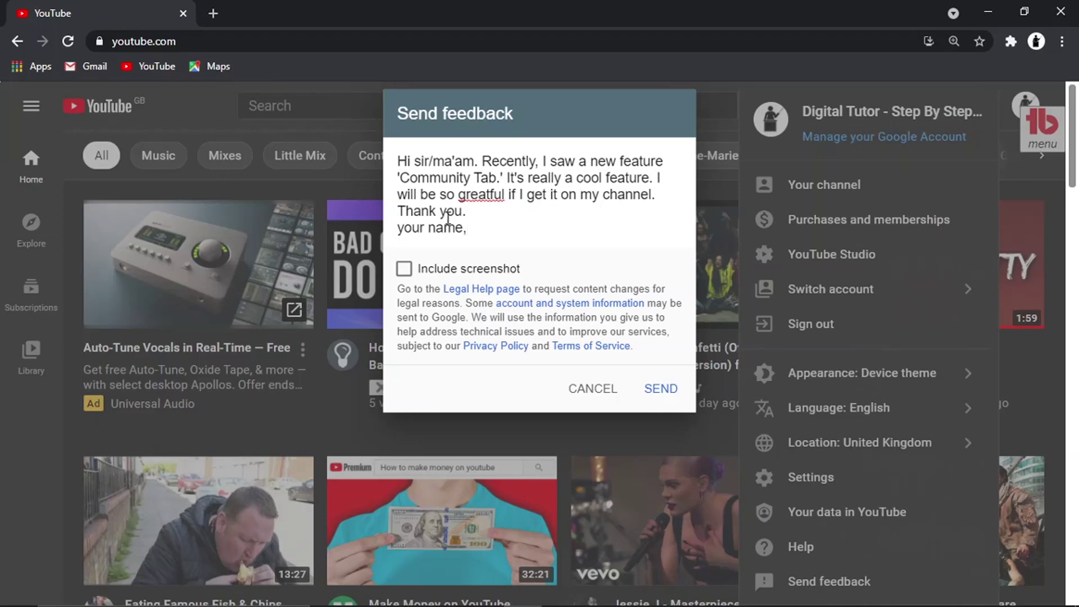
key("BackSpace")
left_click_drag(467, 228, 400, 238)
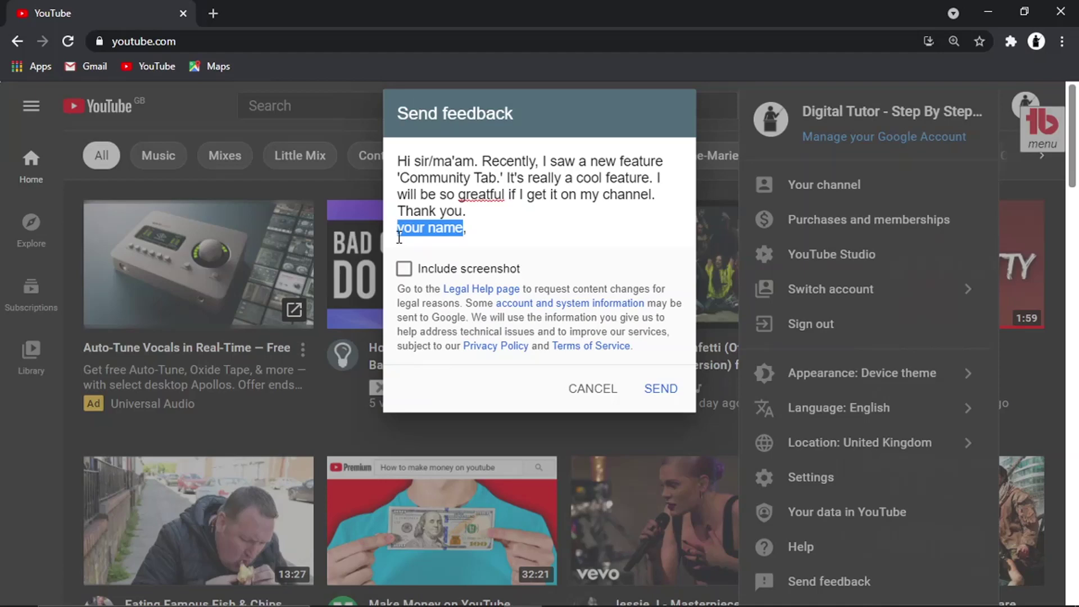
type("Ma,")
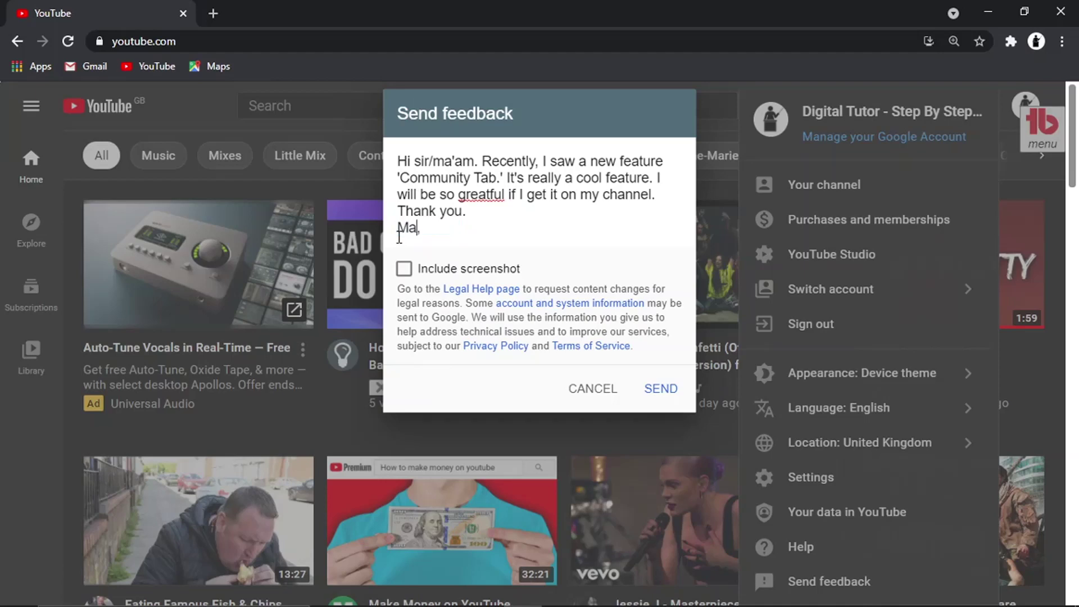
key("BackSpace")
key("BackSpace")
type("Di")
type("gi")
type("tal")
type(" Tutor")
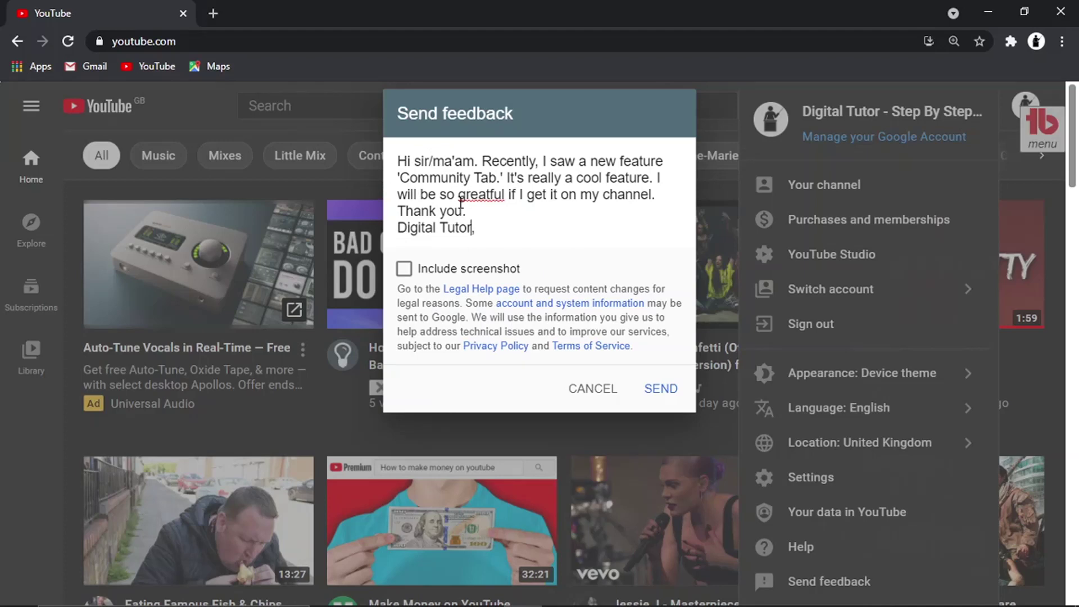
left_click(548, 41)
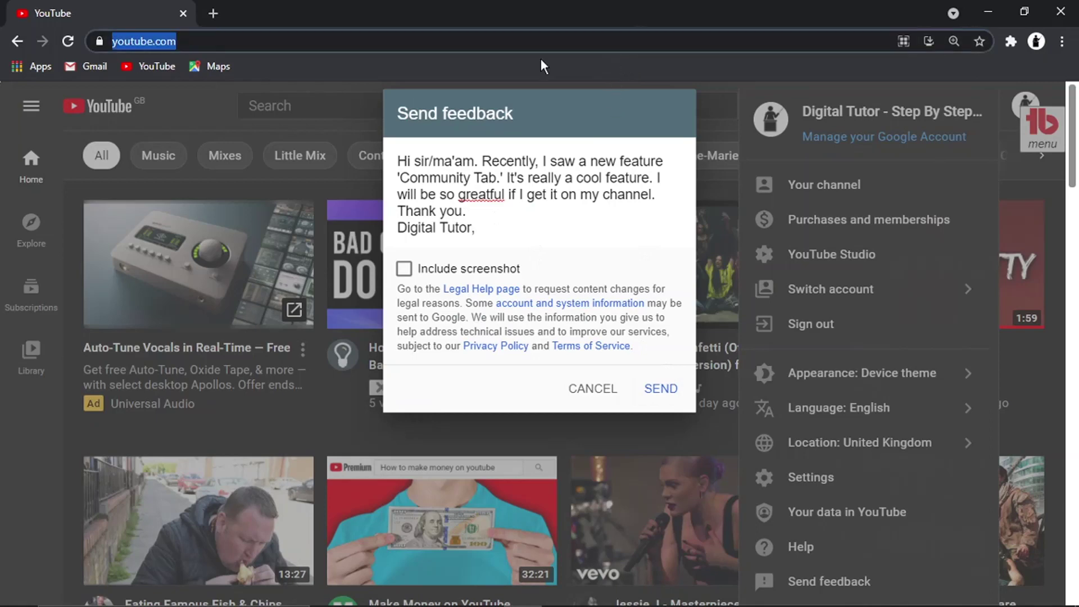